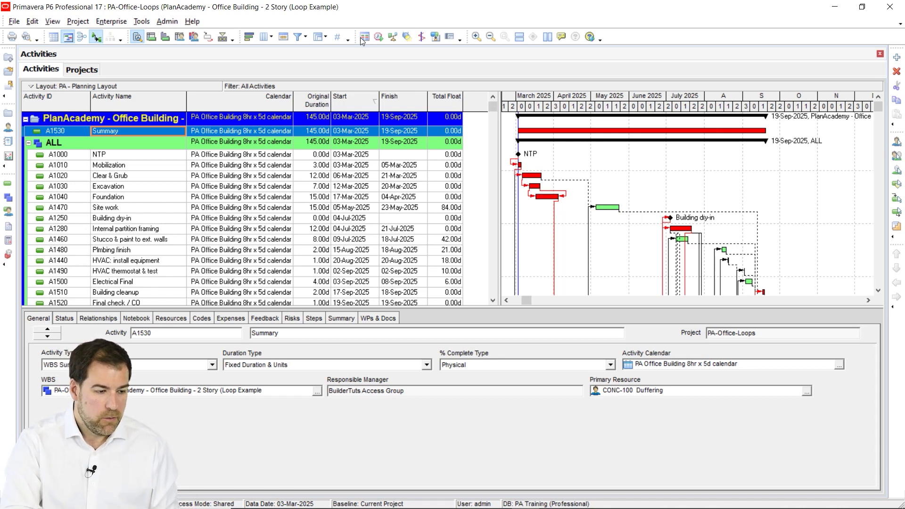
click(379, 36)
click(575, 215)
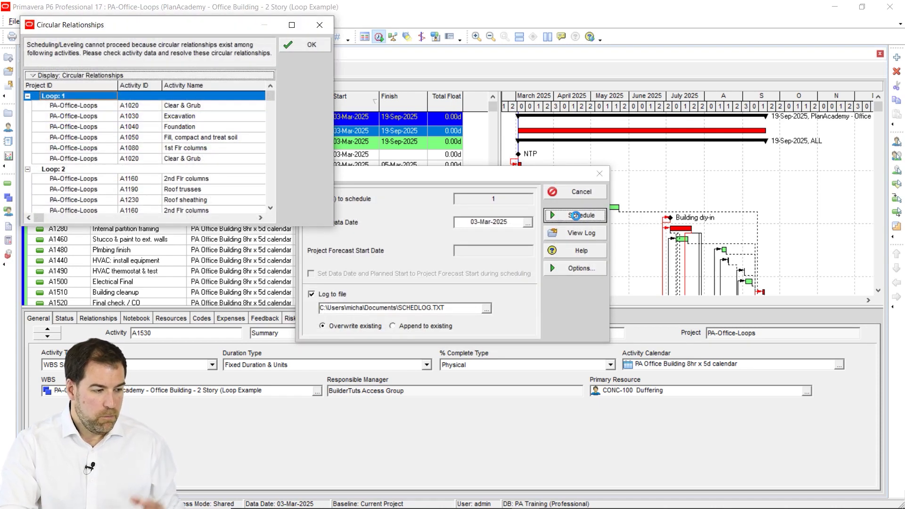
drag(94, 30, 329, 96)
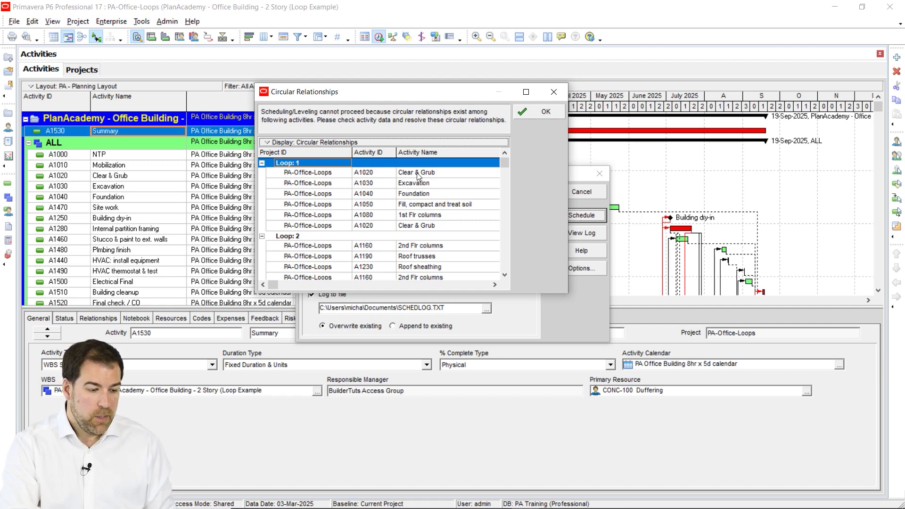
click(507, 163)
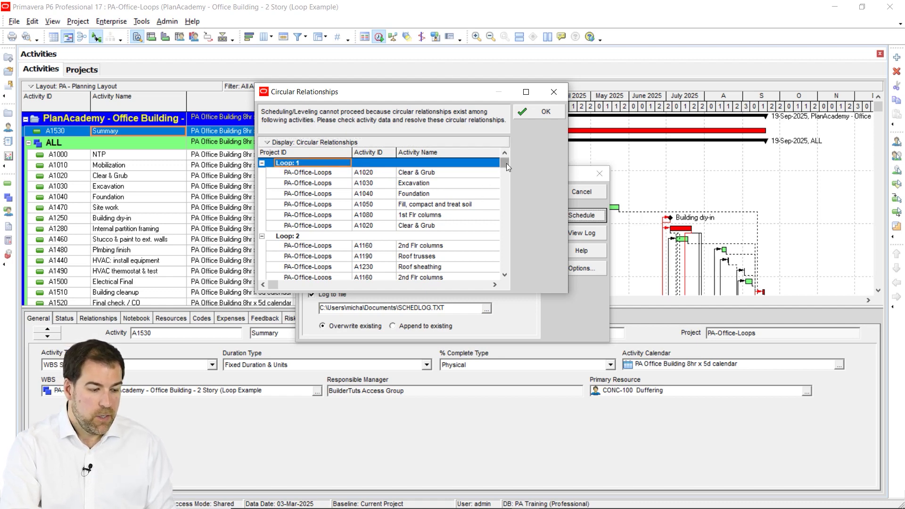
drag(507, 171, 507, 163)
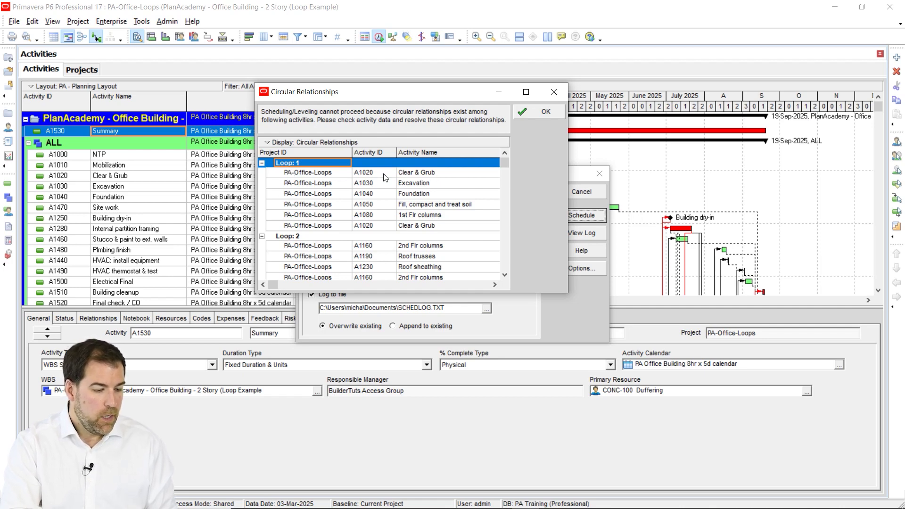
click(371, 173)
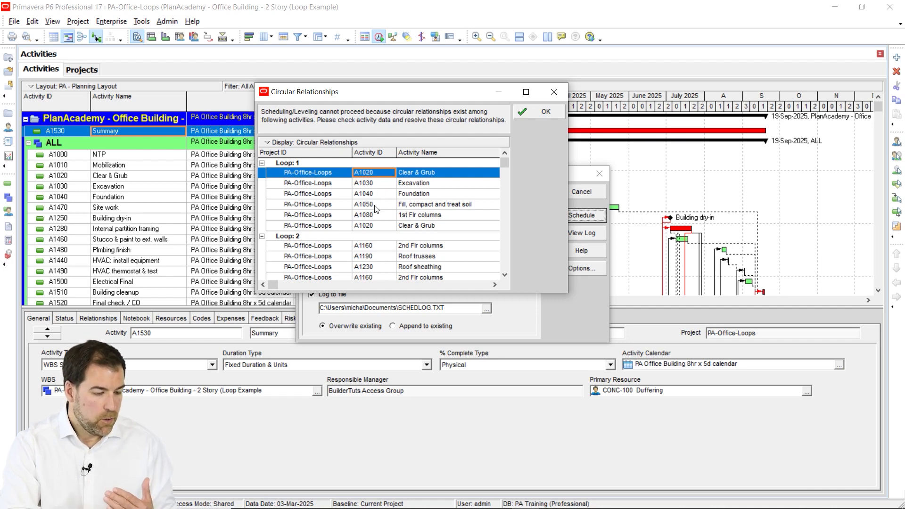
click(411, 226)
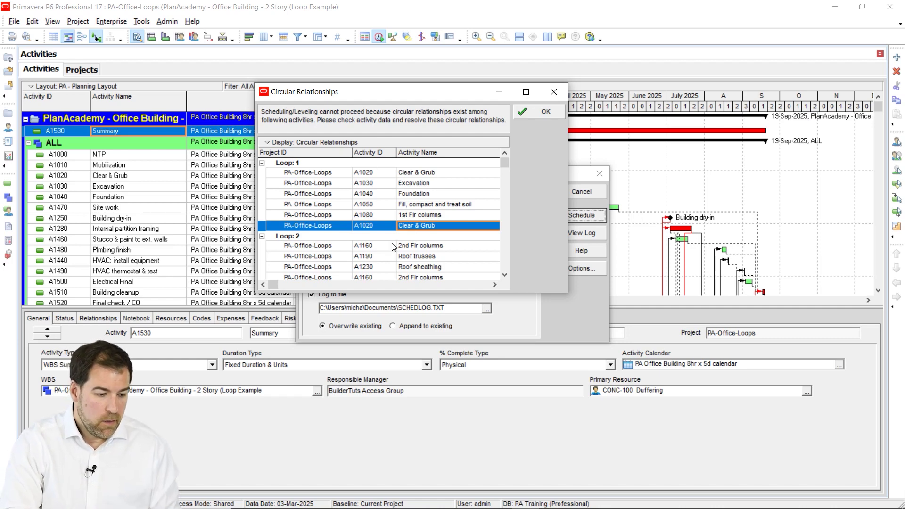
scroll(477, 251, down, 1)
click(377, 236)
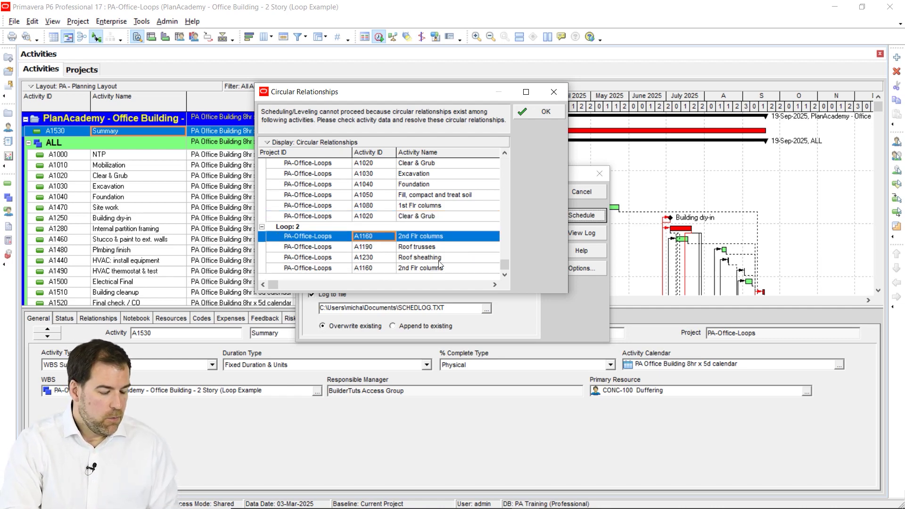
click(372, 269)
click(373, 237)
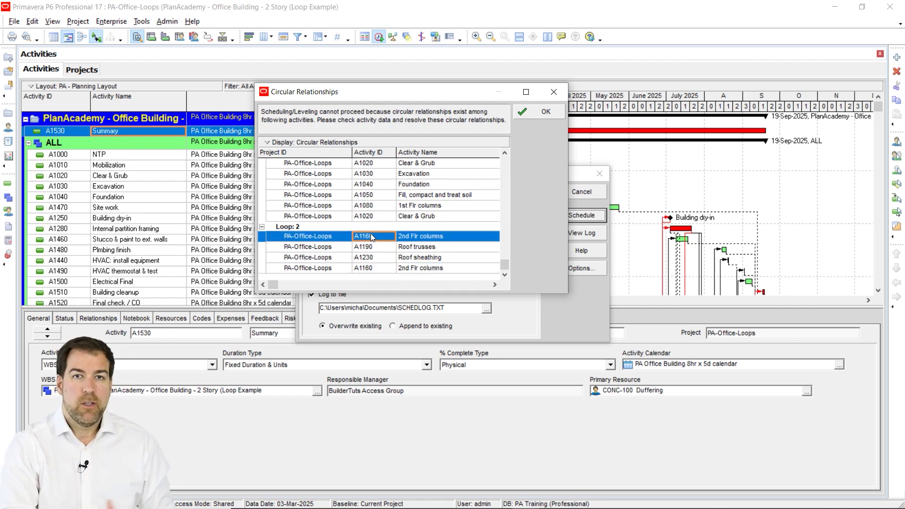
drag(353, 93, 306, 99)
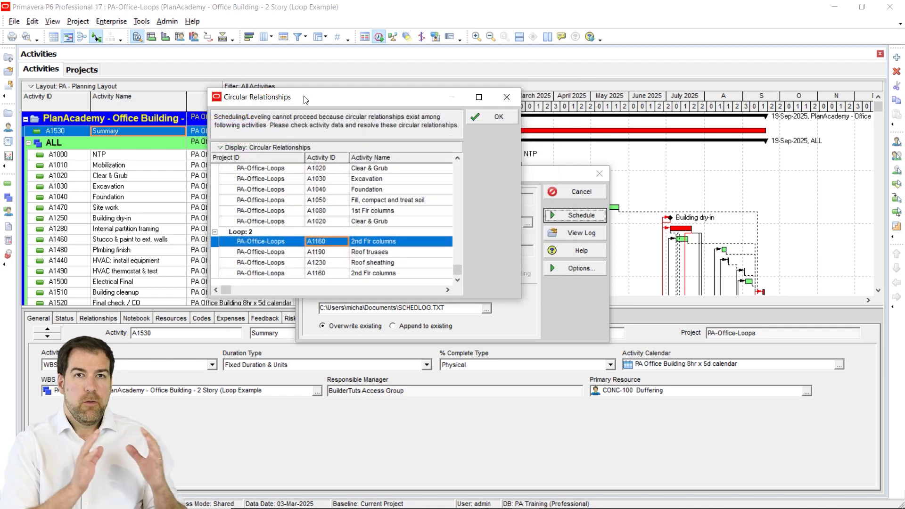
click(459, 173)
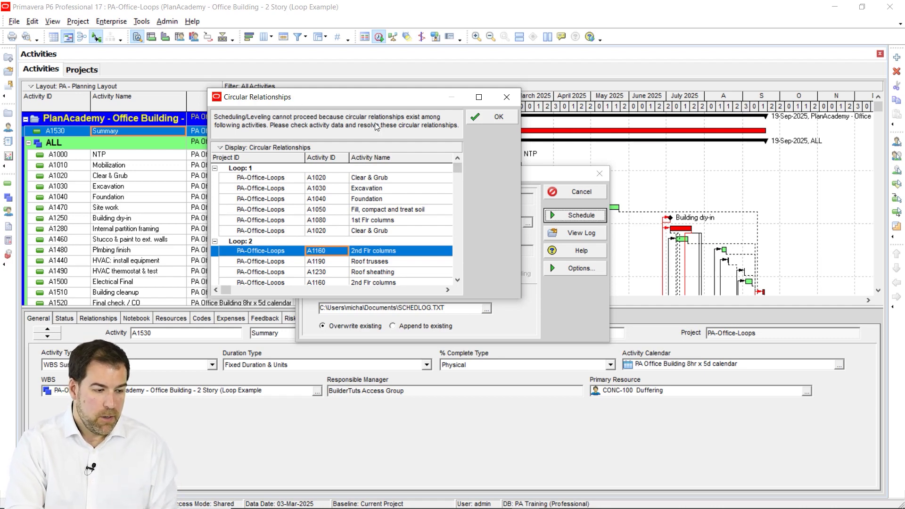
drag(316, 108, 419, 136)
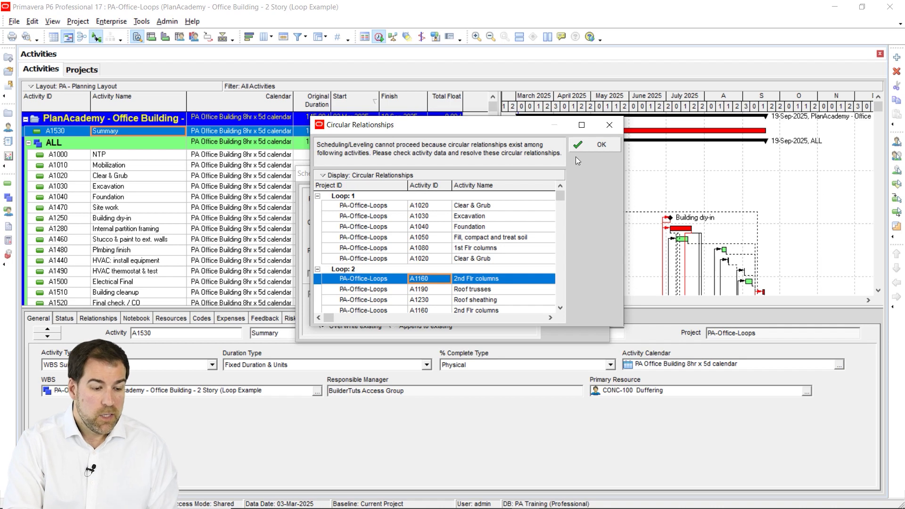
click(585, 145)
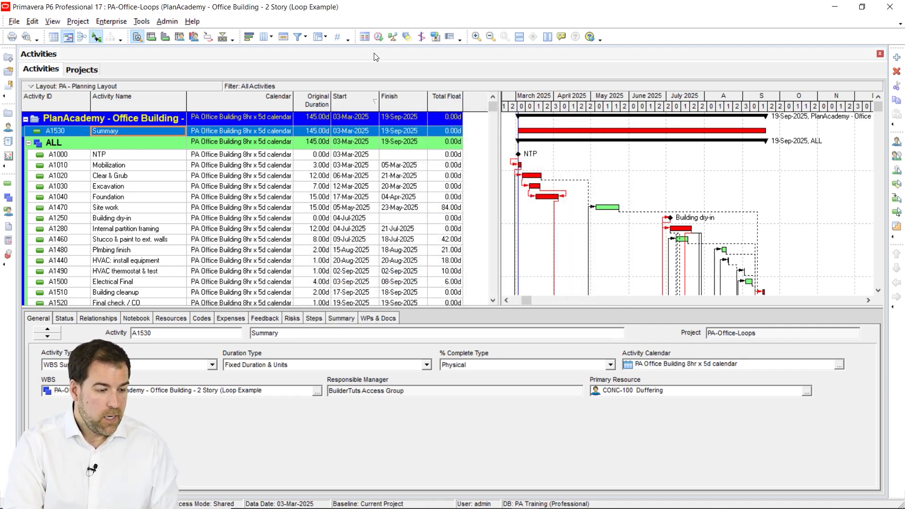
Step: Reopen the Schedule dialog and view the SCHEDLOG.TXT log reporting 2 loops among 55 activities
click(379, 38)
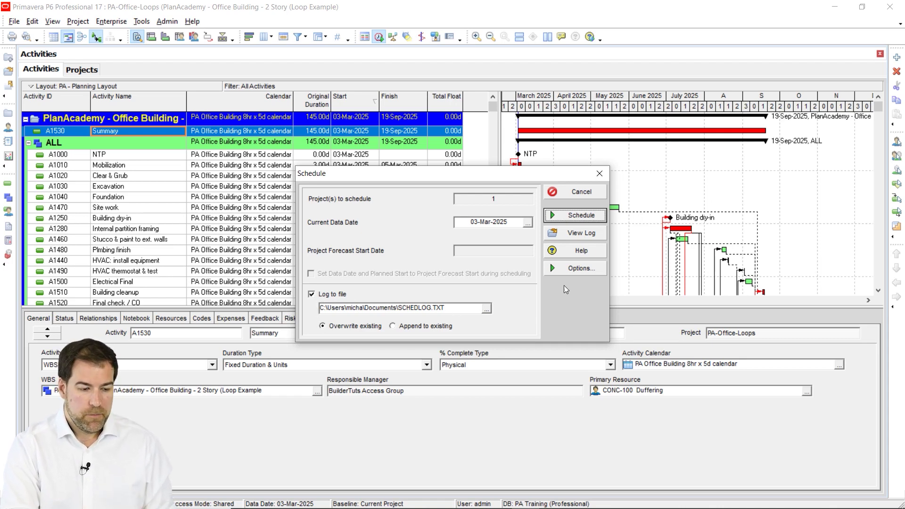
click(576, 232)
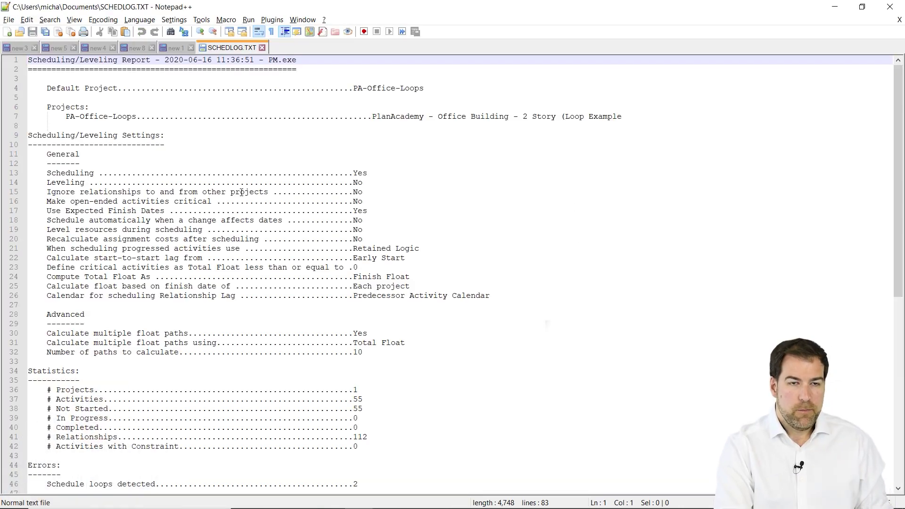
Step: Review the log's Errors section and Loop 1's Clear & Grub entry, then return to P6
scroll(160, 158, down, 9)
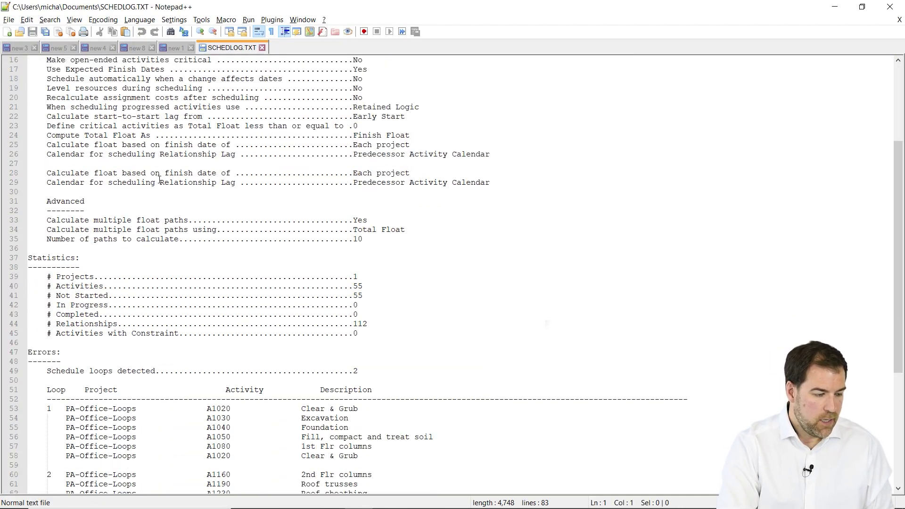
drag(61, 210, 26, 220)
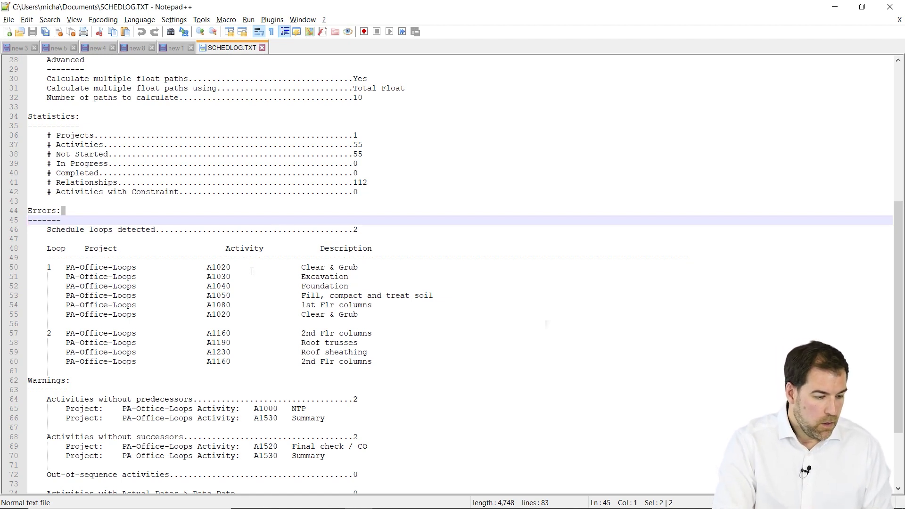
drag(302, 267, 363, 267)
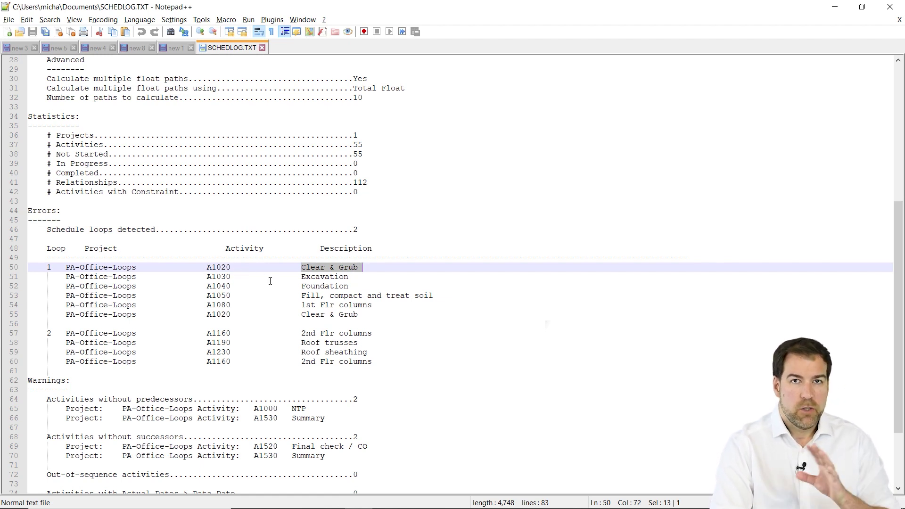
key(alt+Tab)
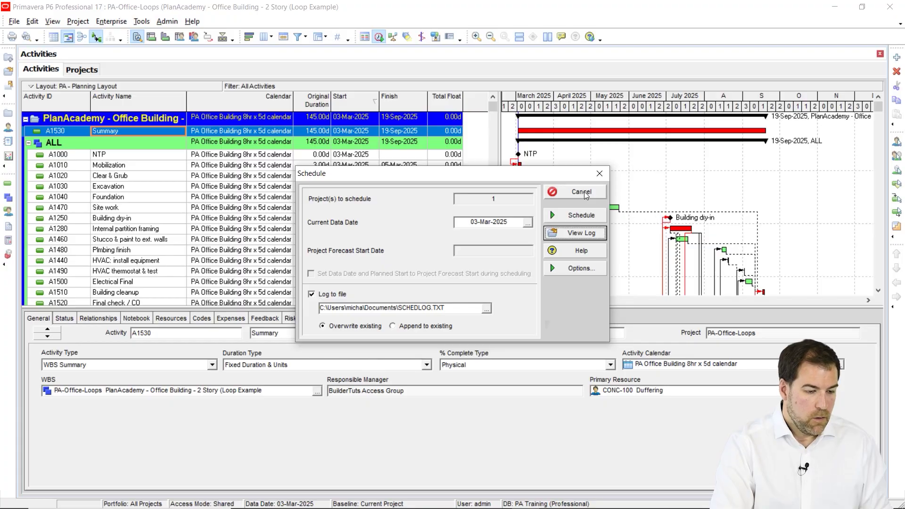
Step: Trace Loop 1 from Clear & Grub (A1020) through A1030, A1040, A1050 to 1st Flr columns (A1080)
click(581, 190)
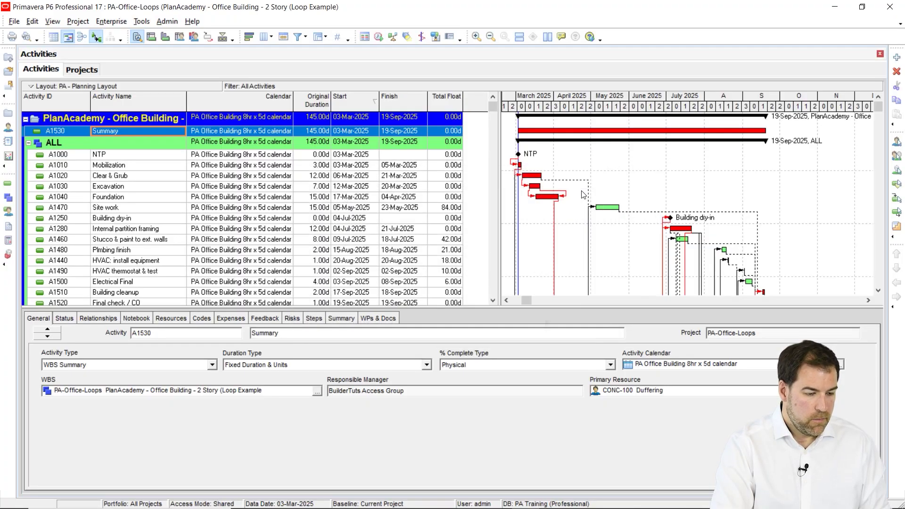
click(97, 320)
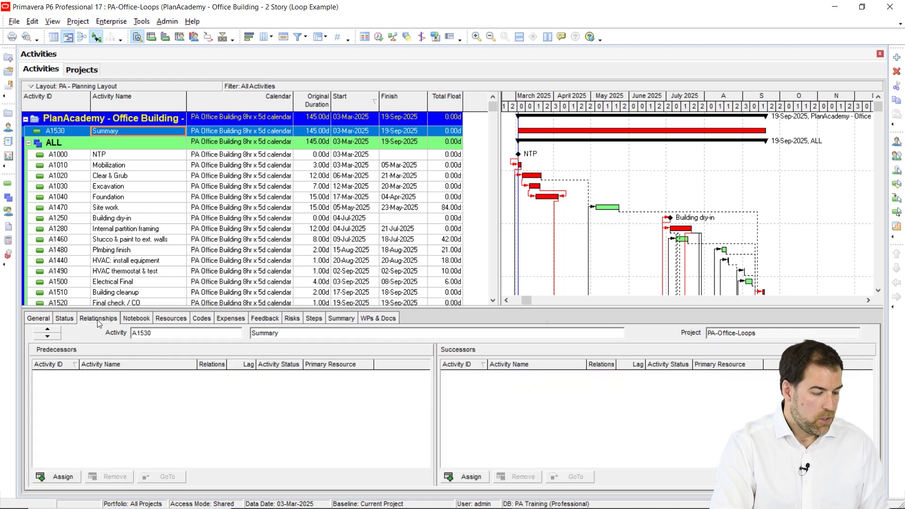
click(120, 178)
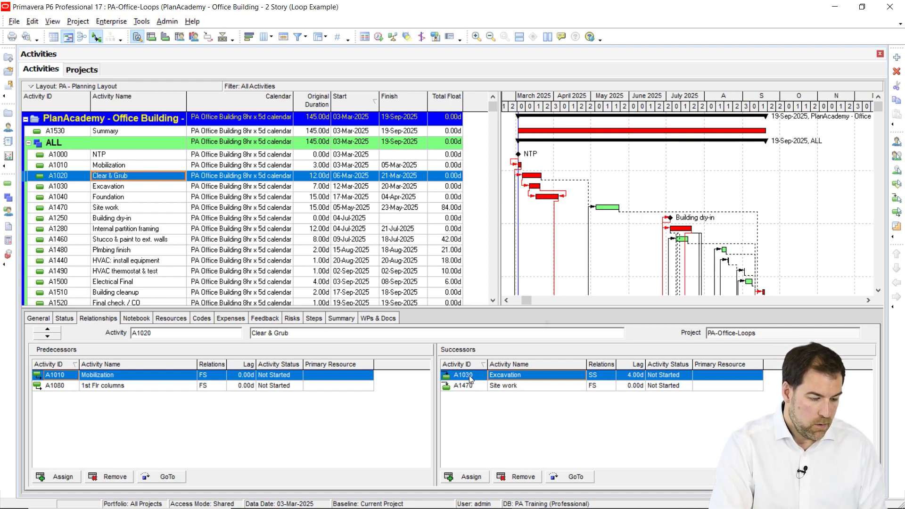
click(576, 477)
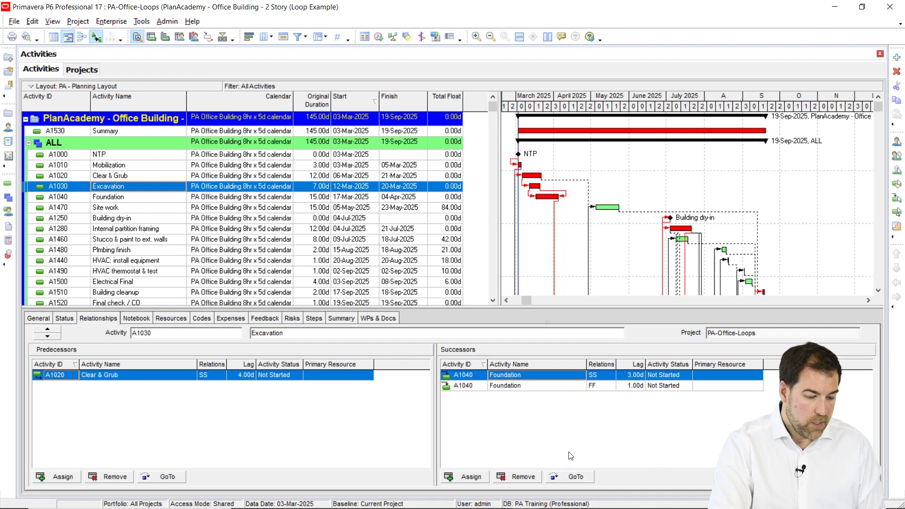
click(572, 477)
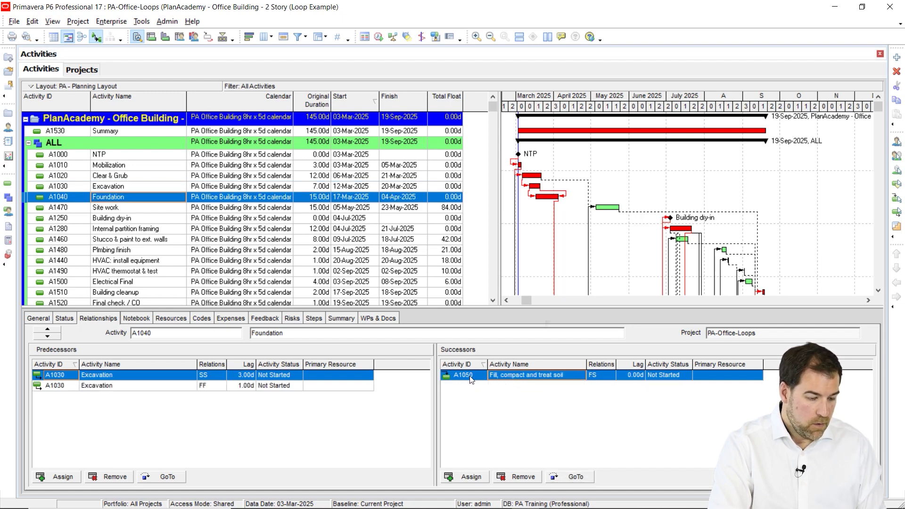
click(574, 475)
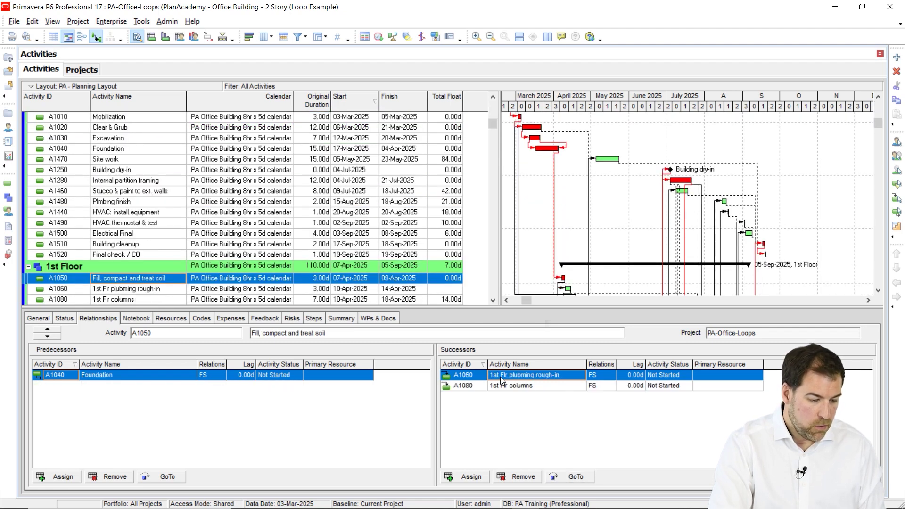
click(523, 386)
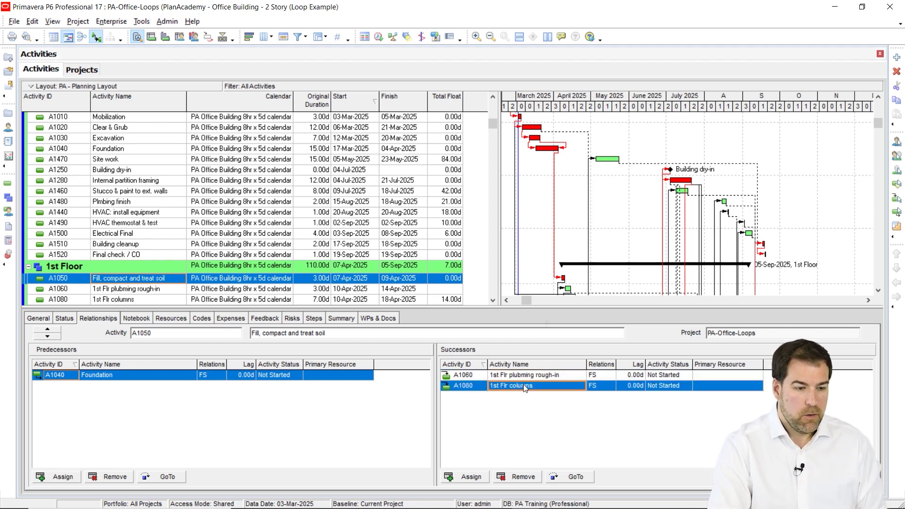
click(577, 478)
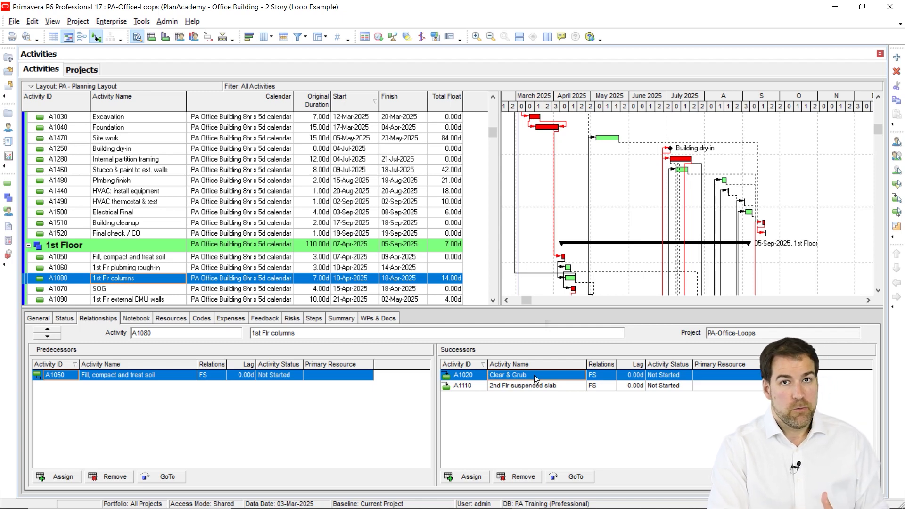
Step: Remove the successor link from 1st Flr columns (A1080) to Clear & Grub (A1020)
click(524, 478)
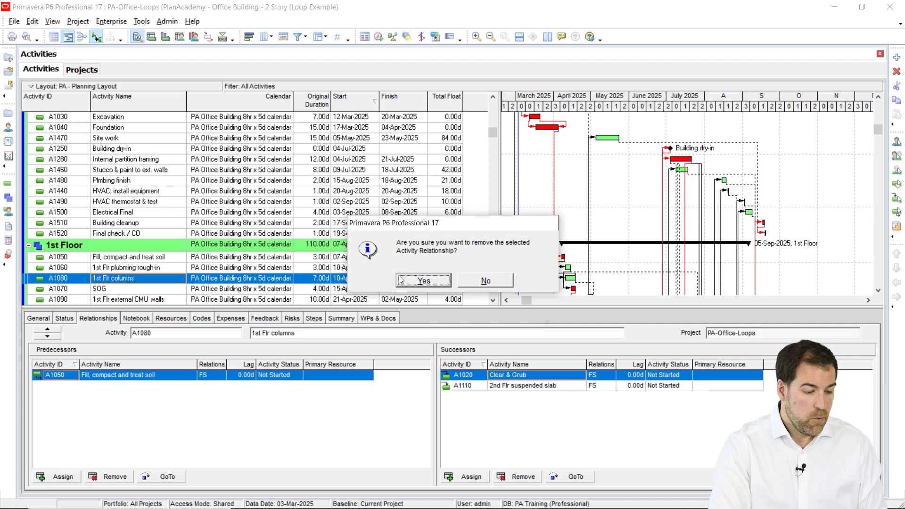
click(415, 282)
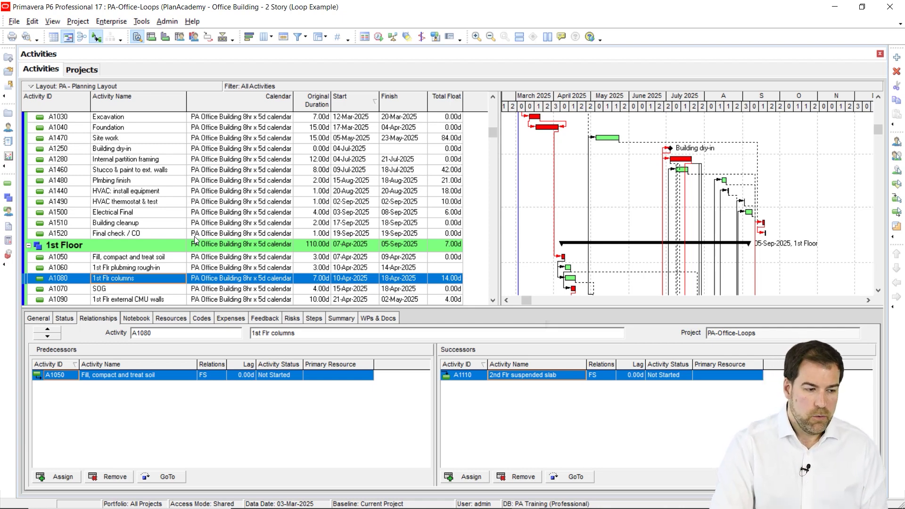
key(alt+Tab)
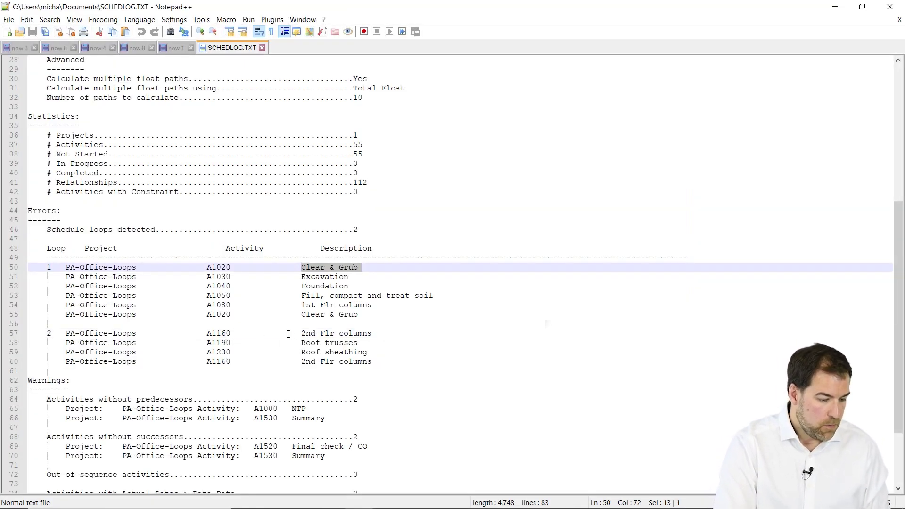
drag(201, 334, 235, 335)
key(alt+Tab)
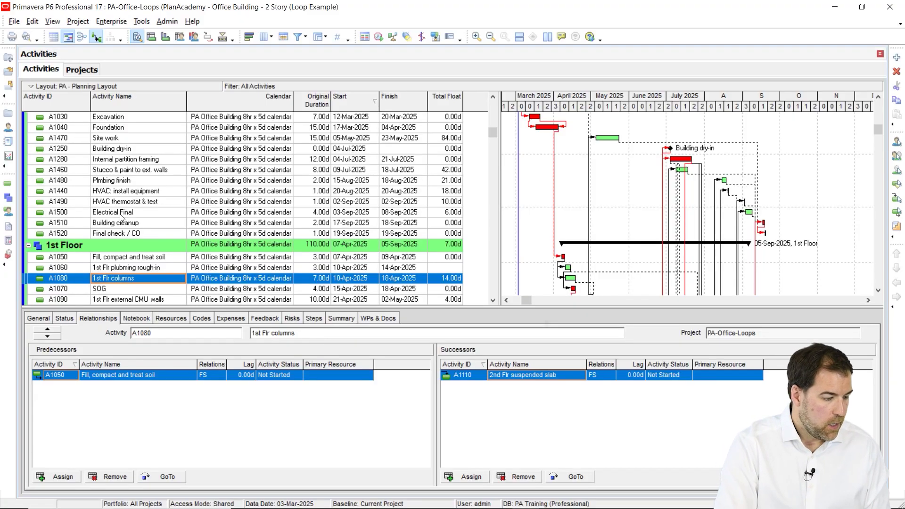
scroll(204, 206, down, 1)
scroll(204, 206, down, 1)
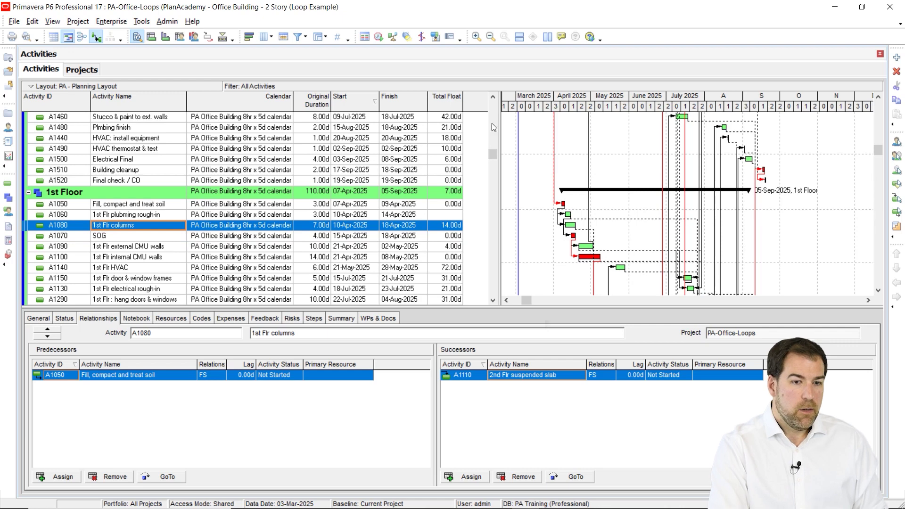
Step: Set Group By to <None> so activities appear without WBS bands
click(318, 38)
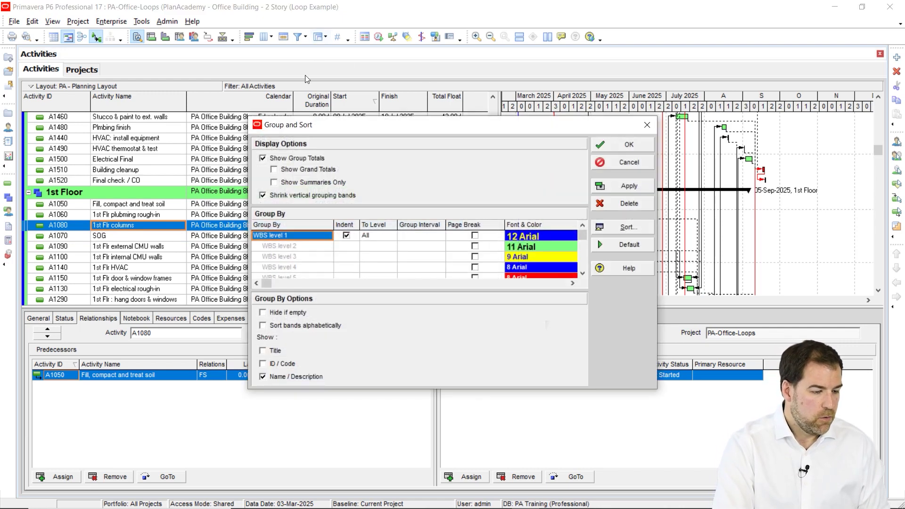
click(323, 241)
drag(332, 395, 330, 258)
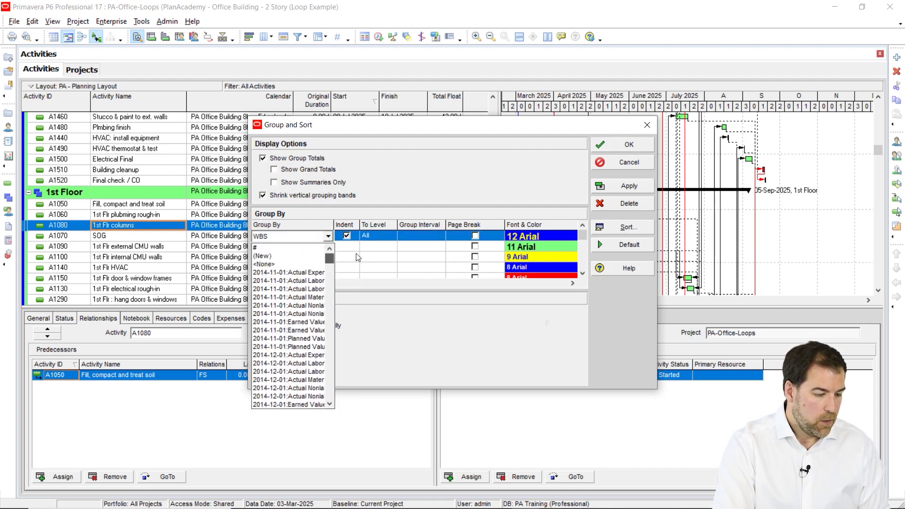
click(280, 266)
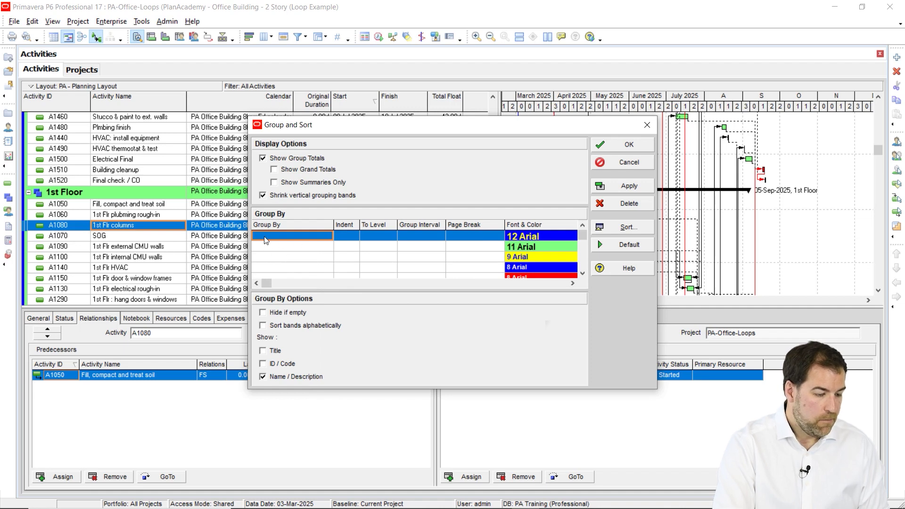
click(627, 144)
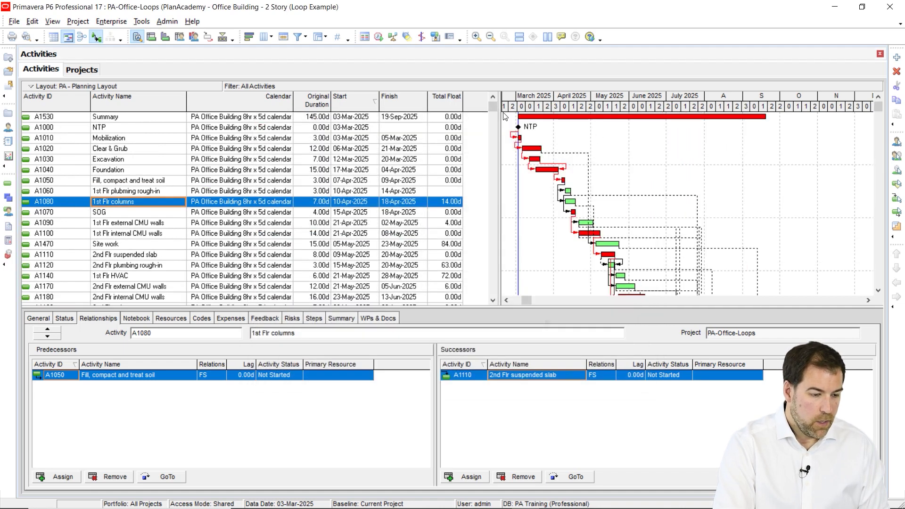
Step: Sort by Start ascending and select 2nd Flr plumbing rough-in (A1120)
click(361, 102)
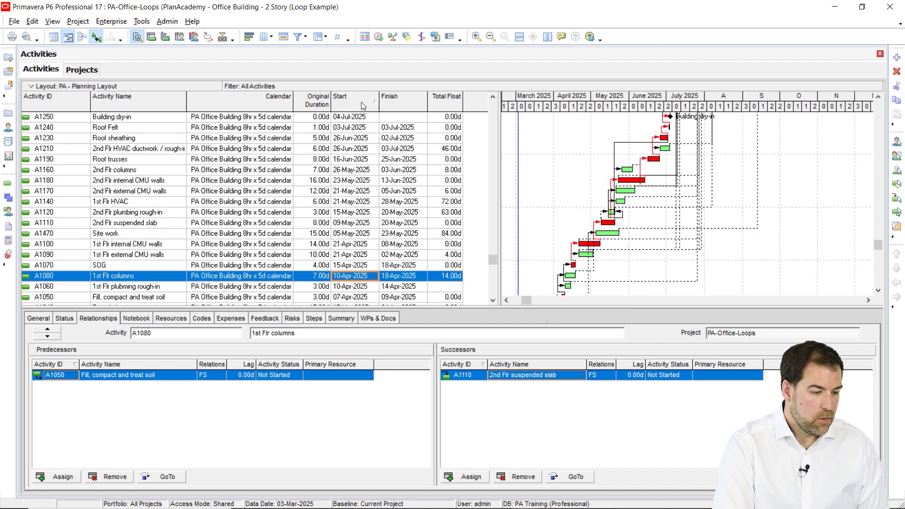
click(362, 101)
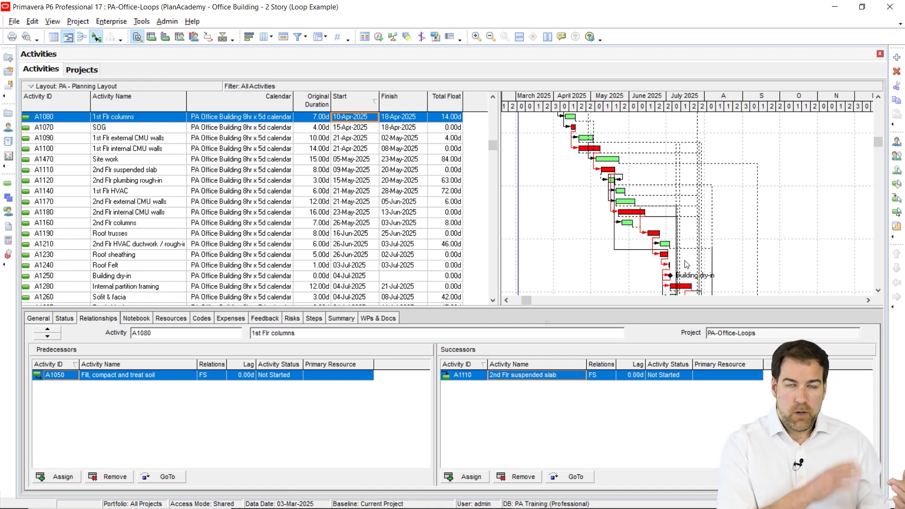
scroll(686, 264, up, 3)
click(86, 265)
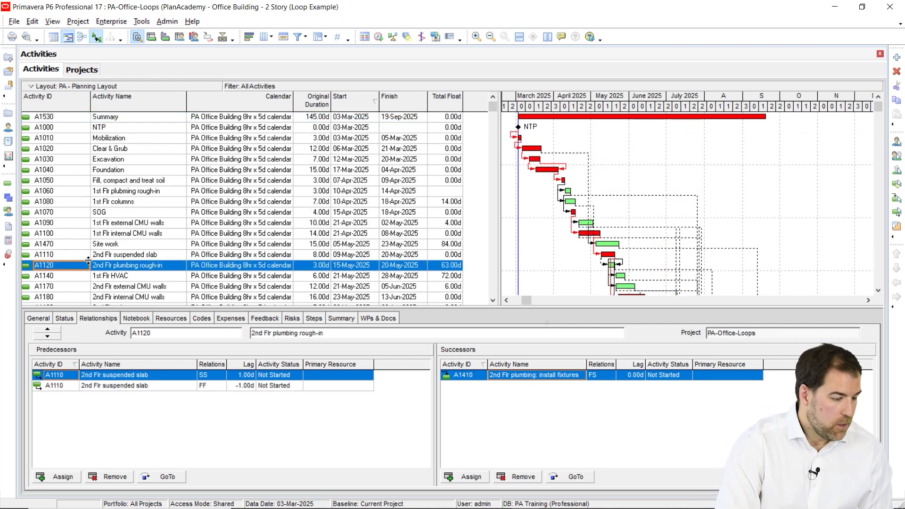
Step: Search for '11' to locate and select 2nd Flr columns (A1160)
scroll(74, 252, down, 1)
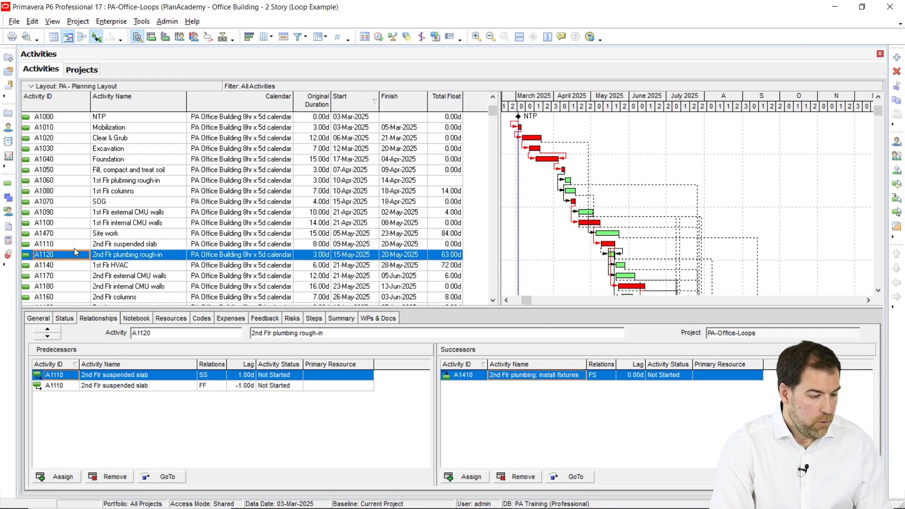
key(ctrl+f)
text(1160)
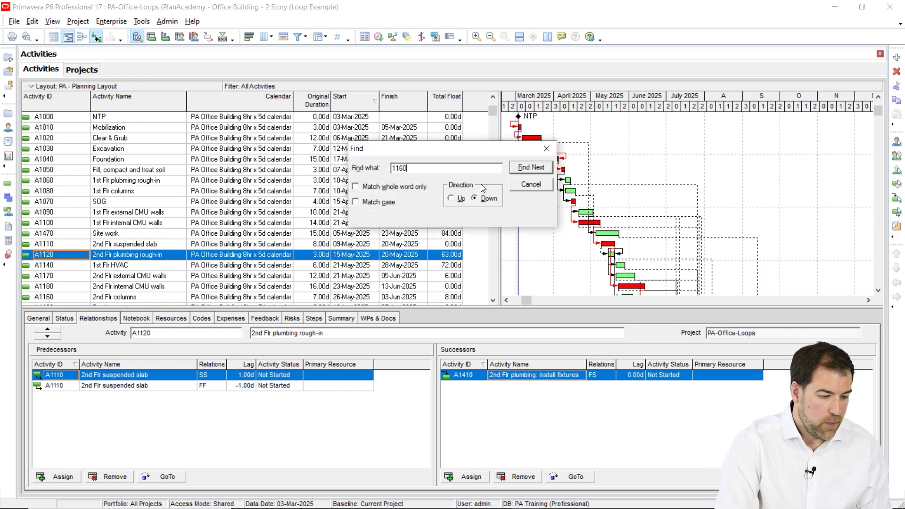
click(531, 167)
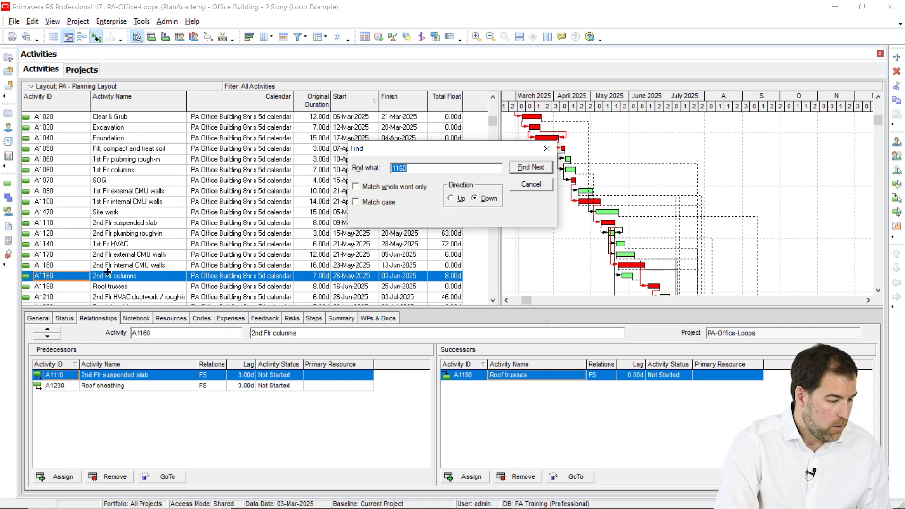
click(524, 184)
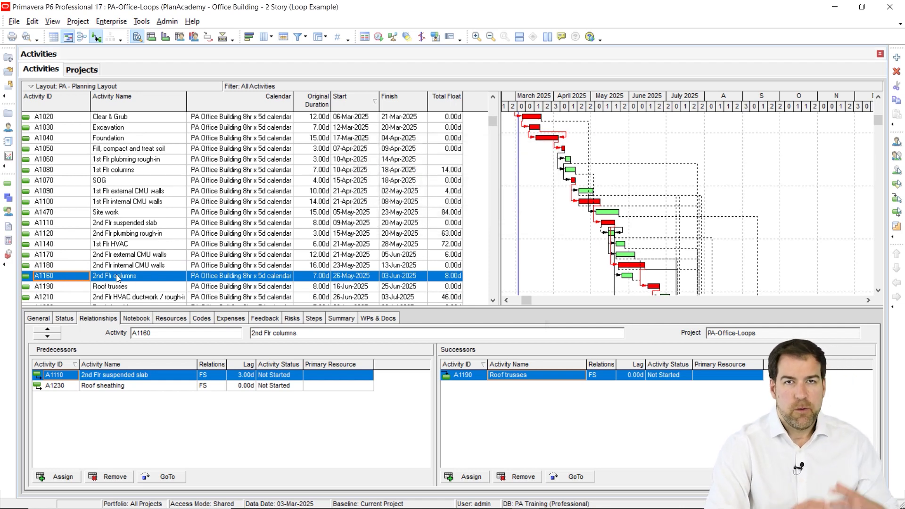
Step: Go to its successor Roof trusses (A1190), then return to the schedule log
scroll(118, 278, down, 5)
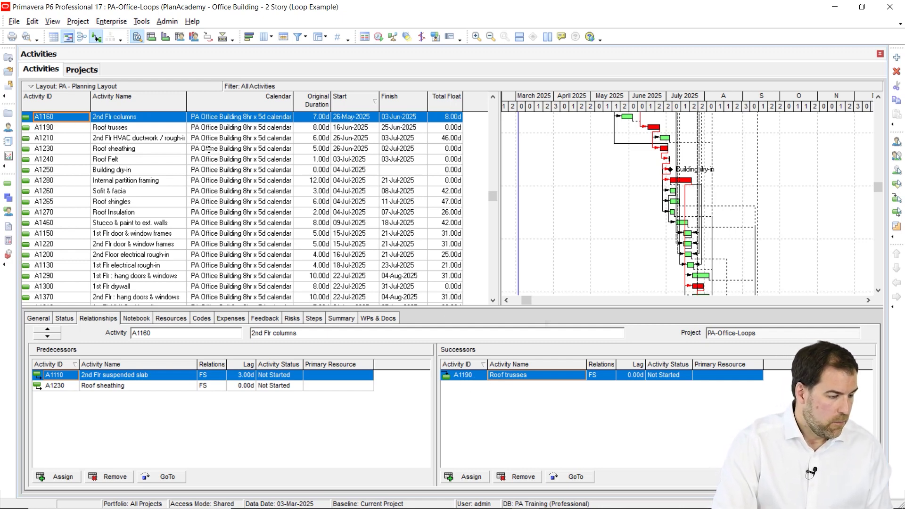
click(570, 478)
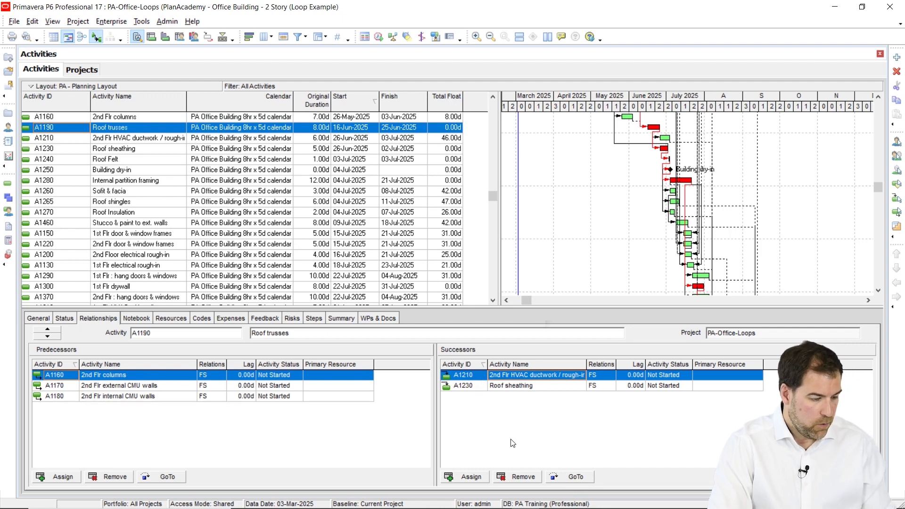
key(alt+Tab)
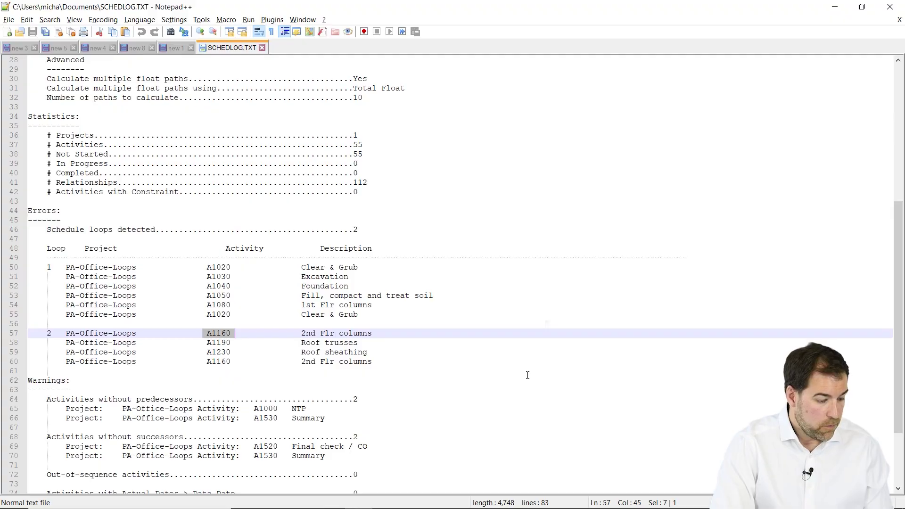
Step: Go to Roof sheathing (A1230) and remove its successor link to 2nd Flr columns (A1160)
key(alt+Tab)
click(463, 385)
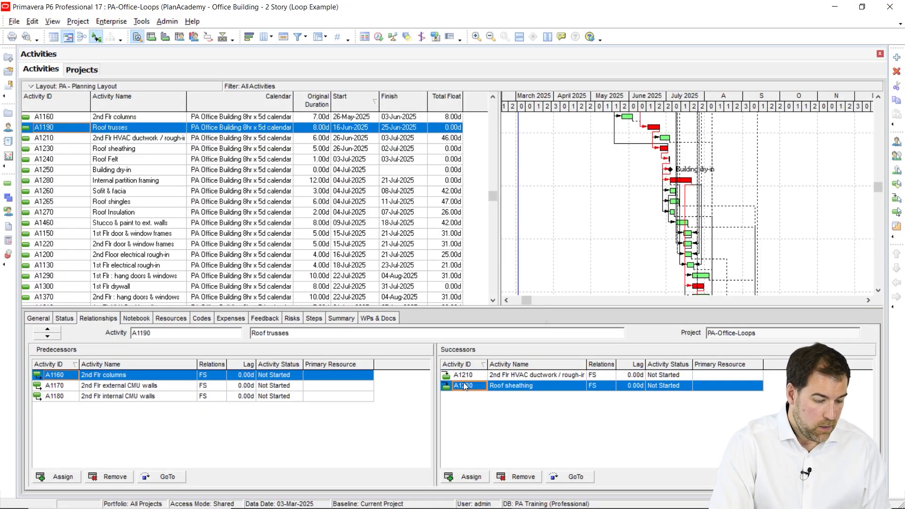
click(569, 477)
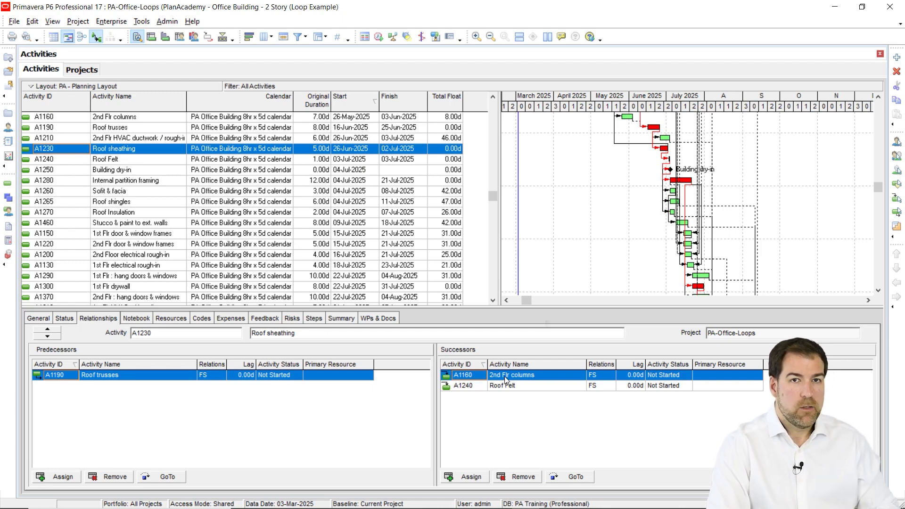
click(515, 477)
click(413, 283)
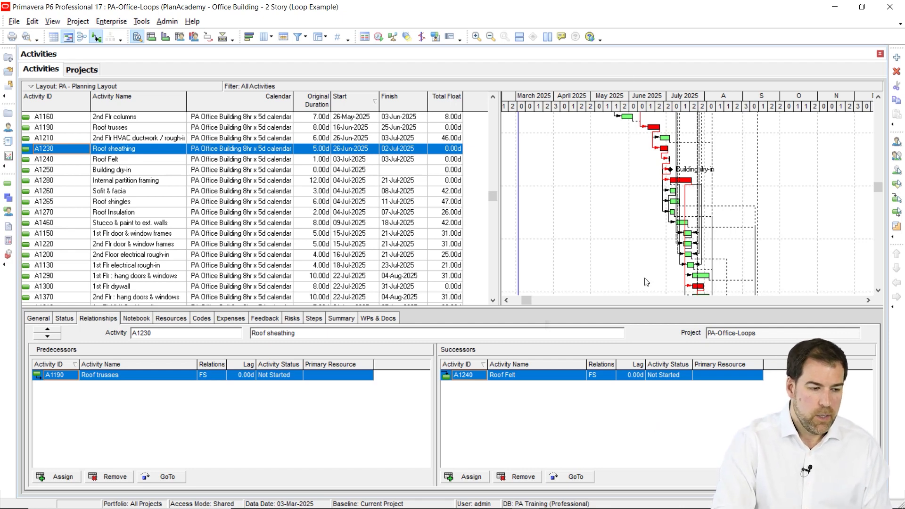
Step: Schedule the project again and scroll to the top to see Summary A1530's 145-day span
click(377, 38)
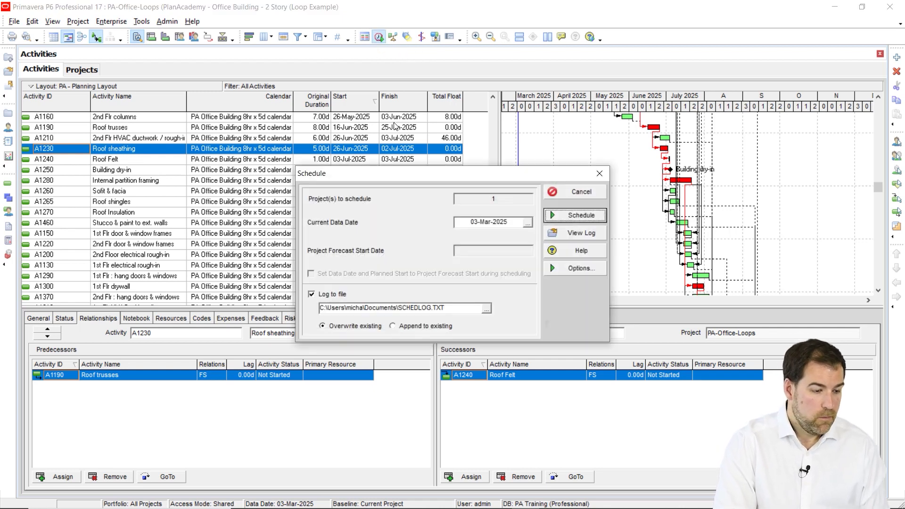
click(564, 219)
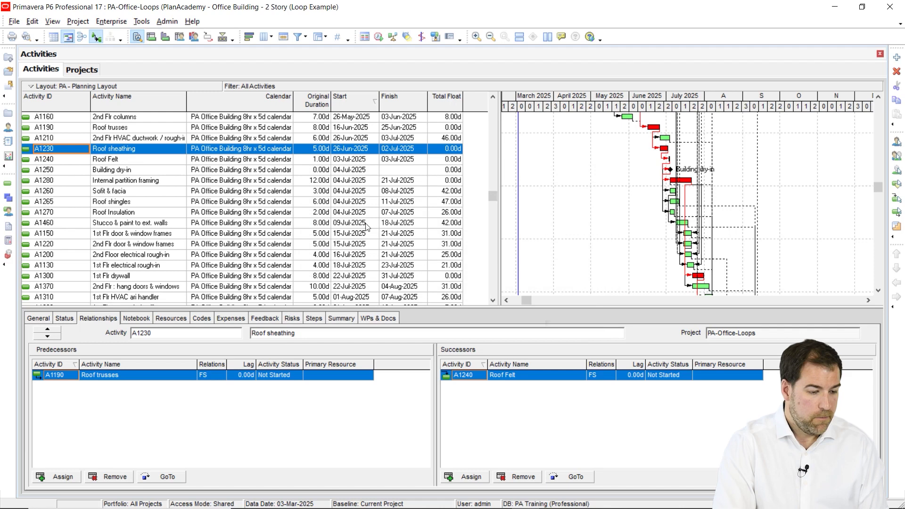
drag(497, 199, 504, 105)
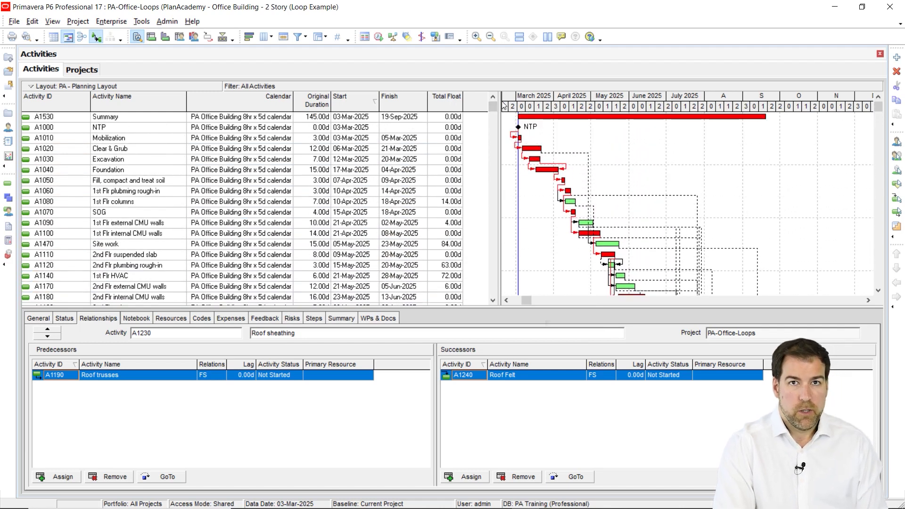